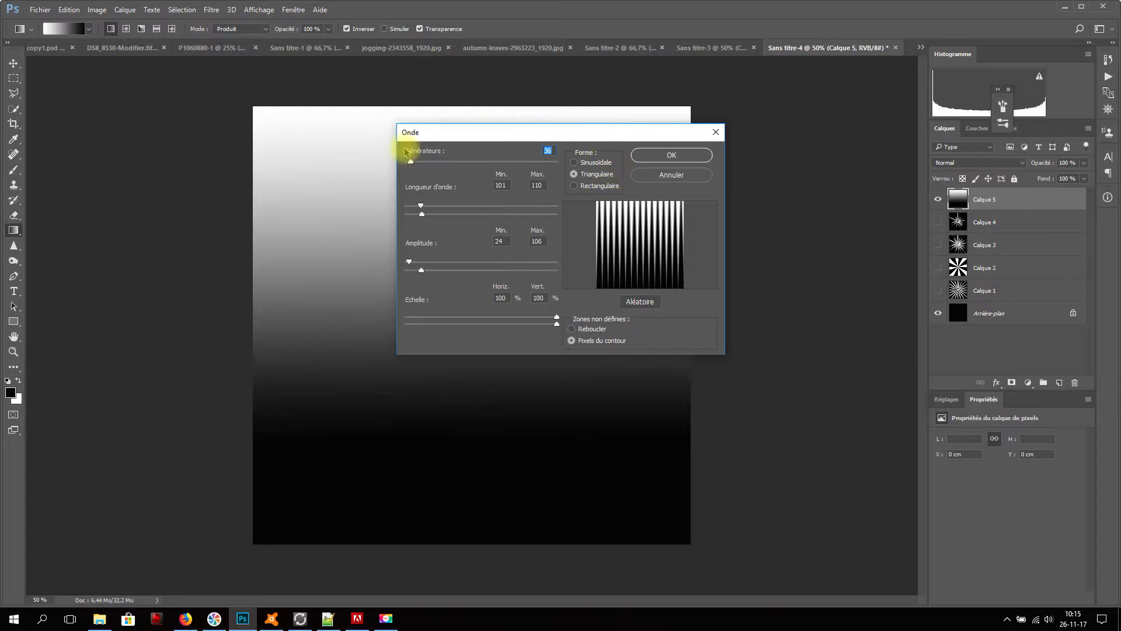
Apply the Onde filter to Calque 5 with 40 generators and the Triangulaire shape.
left_click(412, 165)
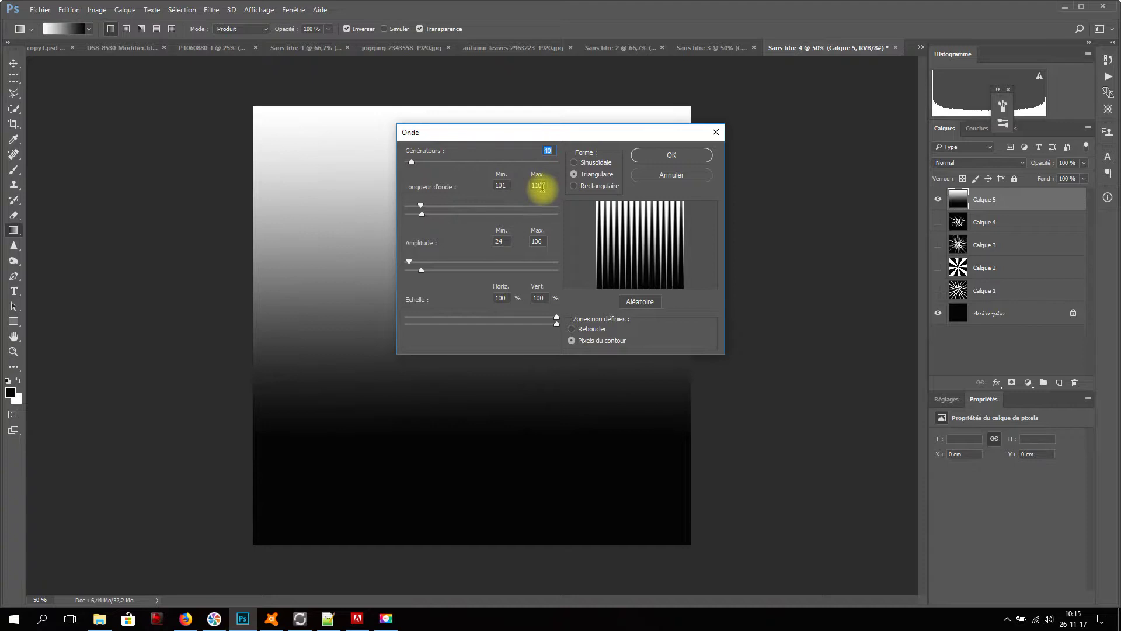
mouse_move(538, 237)
left_mouse_down()
mouse_move(528, 245)
mouse_move(553, 246)
left_mouse_up()
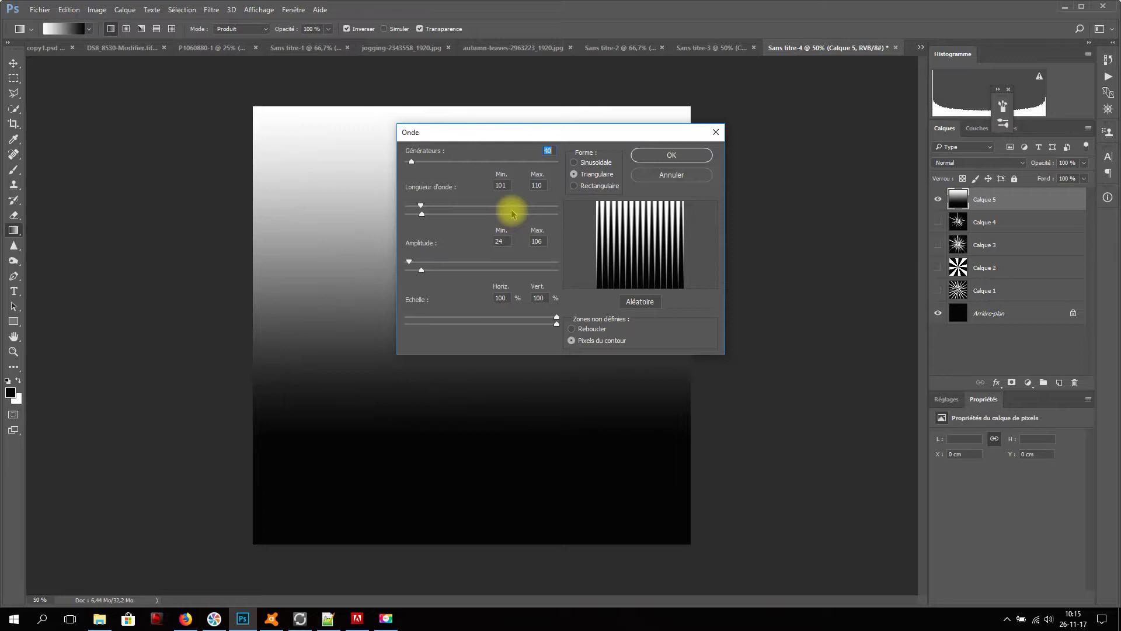
left_click(574, 185)
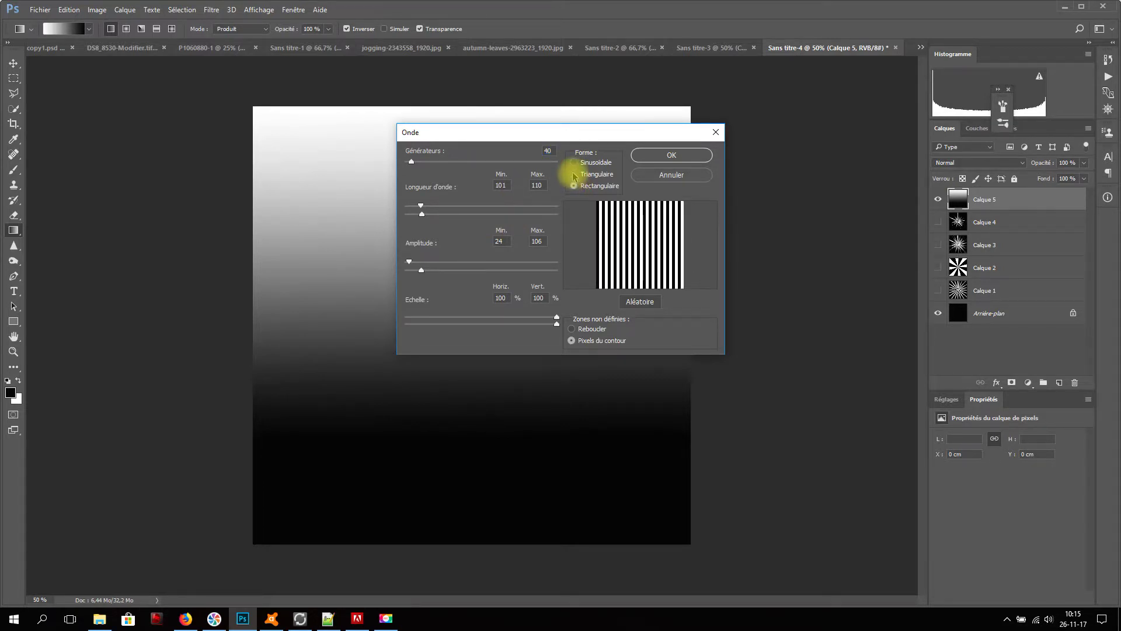
left_click(574, 175)
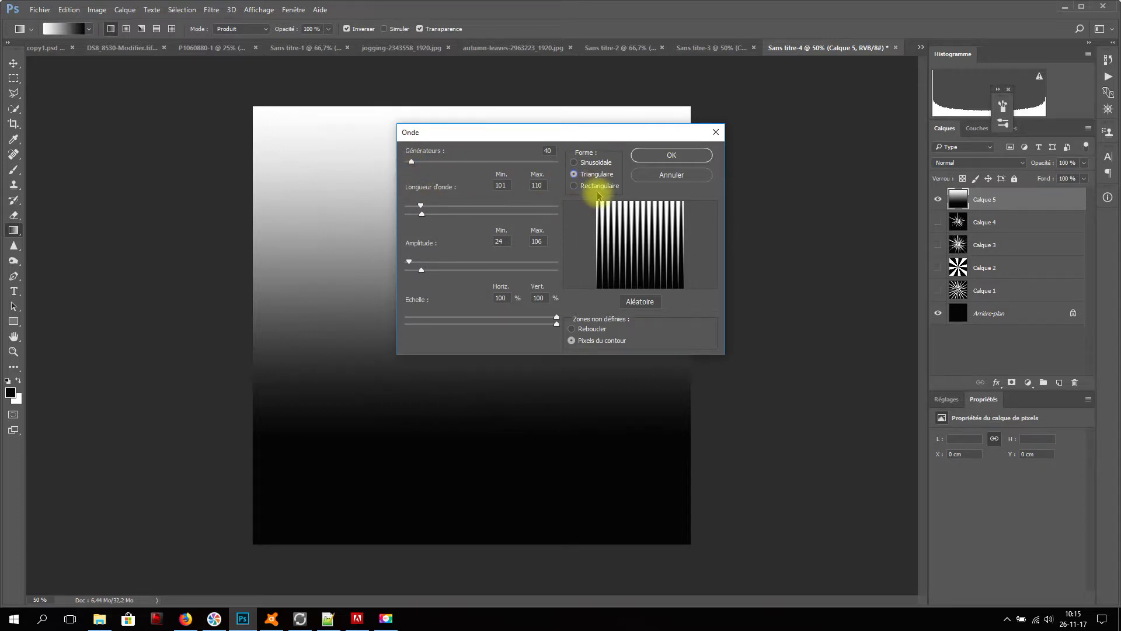
left_click(671, 156)
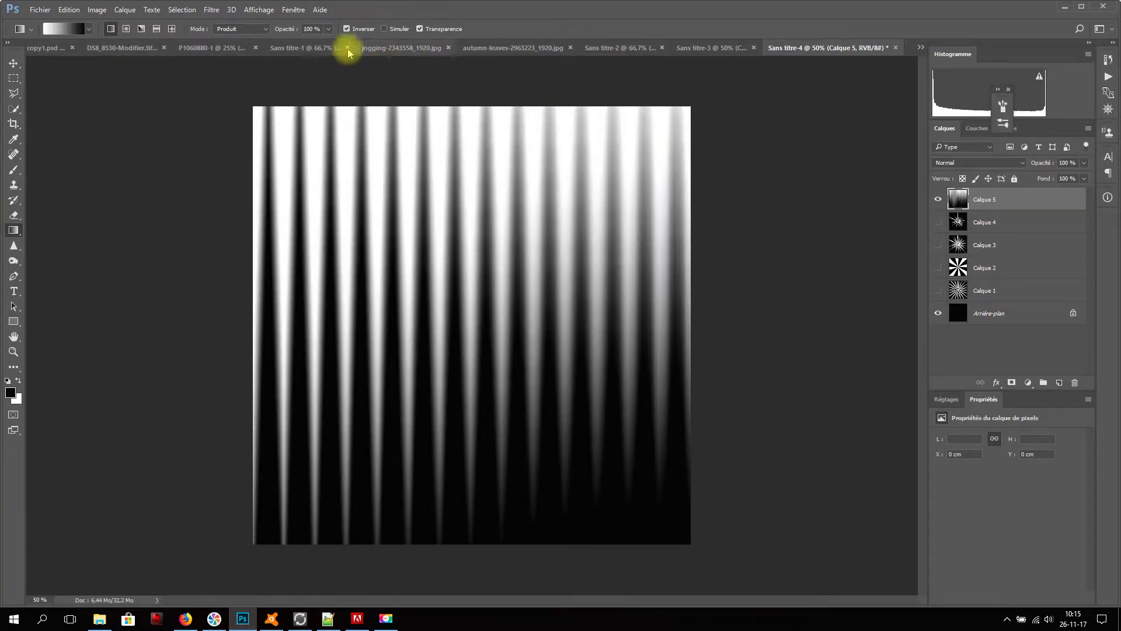
Apply the Coordonnées polaires distortion filter to Calque 5 using Rectangulaire en polaire.
left_click(218, 11)
mouse_move(288, 148)
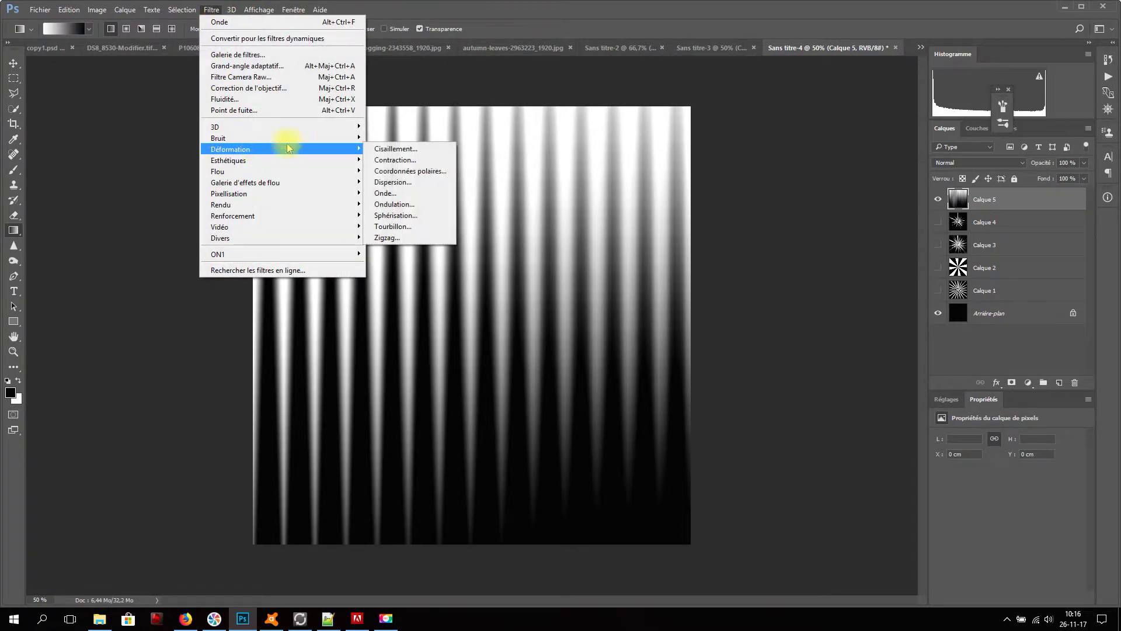
left_click(411, 171)
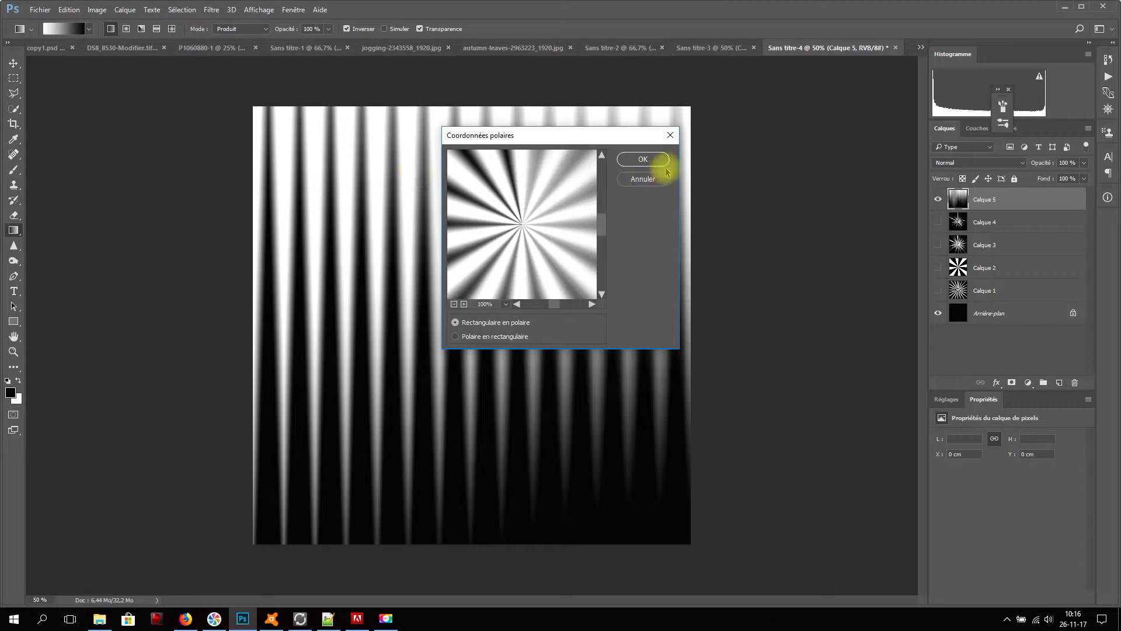
left_click(664, 163)
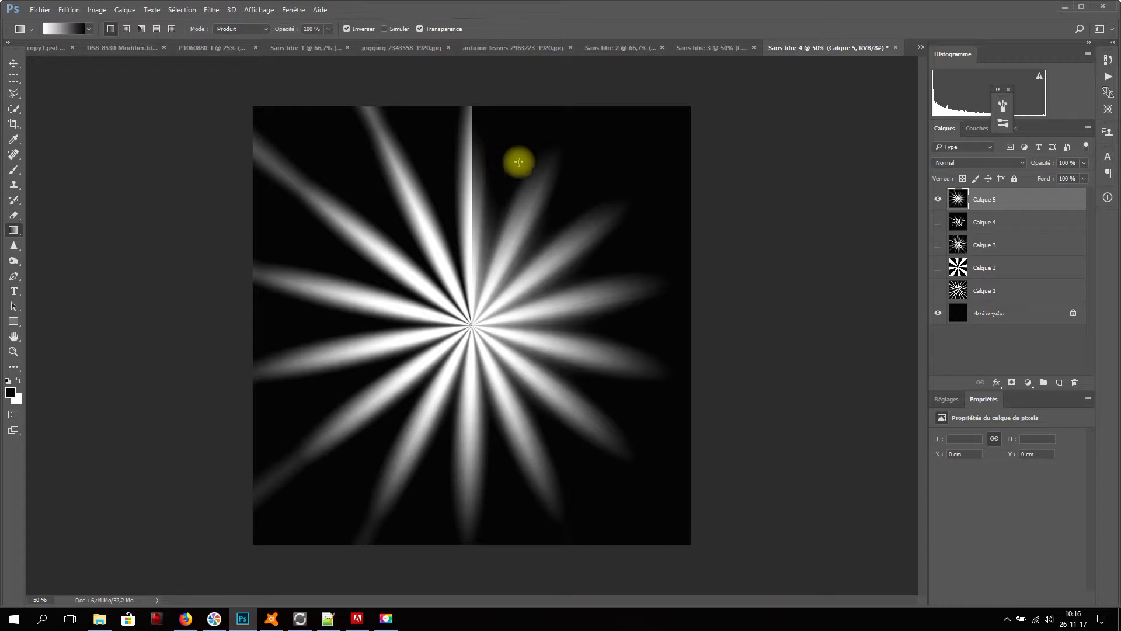
Overlay a horizontally mirrored duplicate of Calque 5 on the original using the Incrustation blend mode.
left_click_drag(1044, 196, 1062, 383)
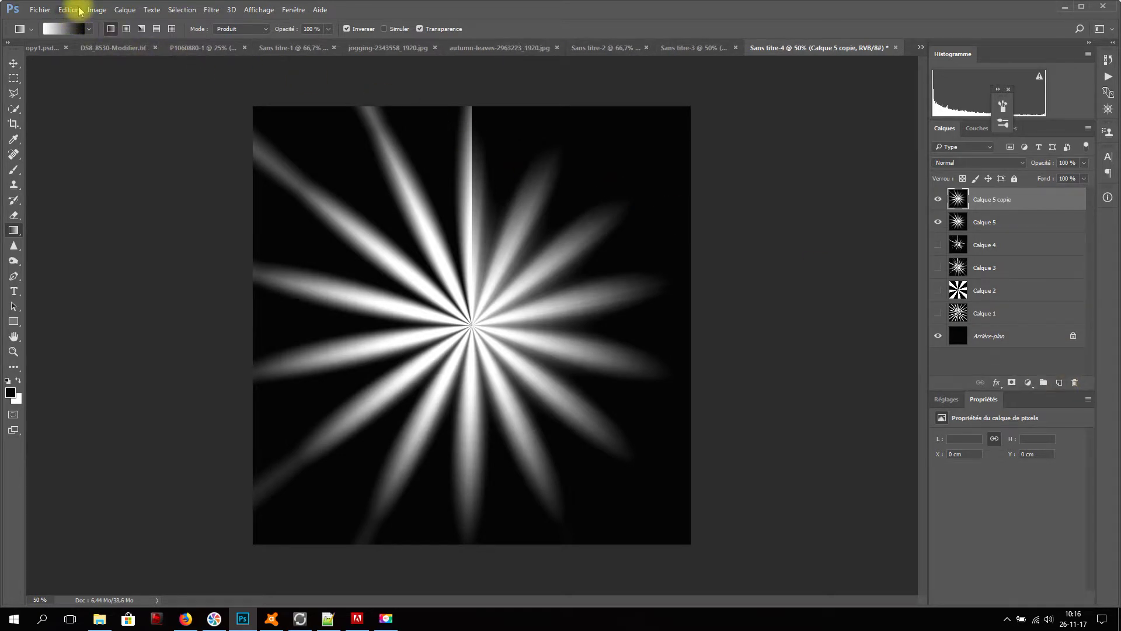
left_click(69, 10)
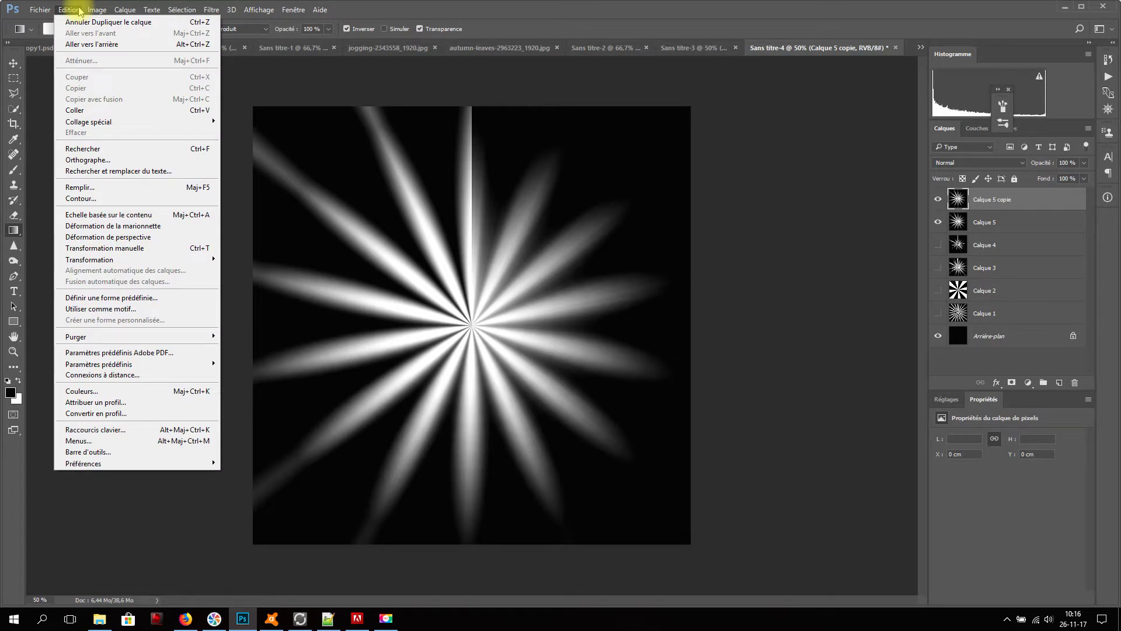
left_click(124, 260)
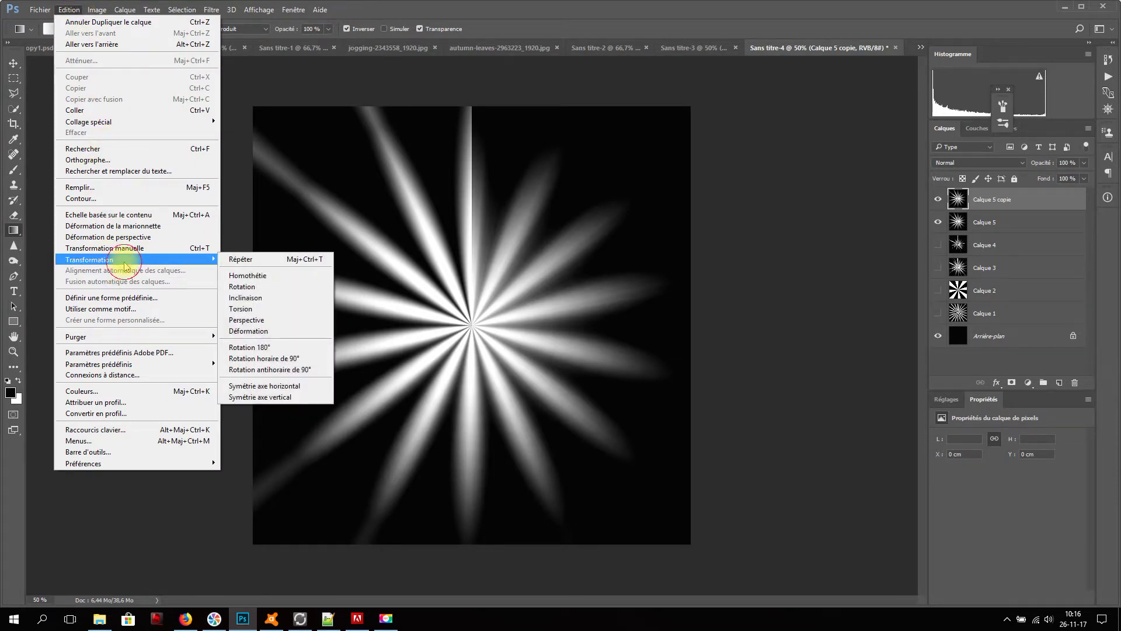
left_click(328, 389)
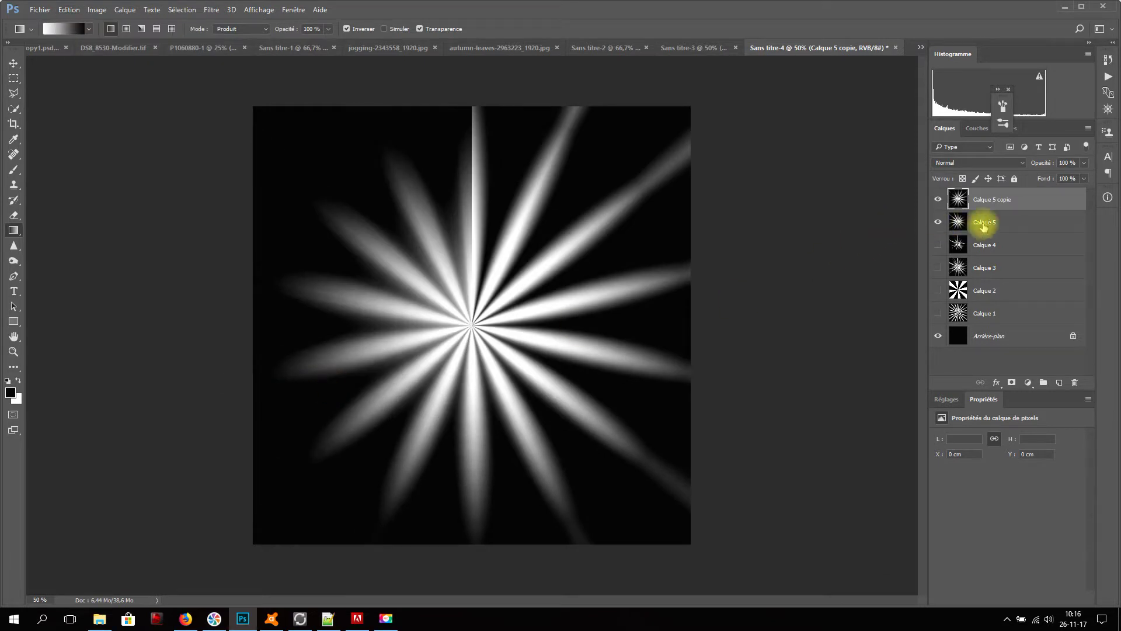
left_click(971, 163)
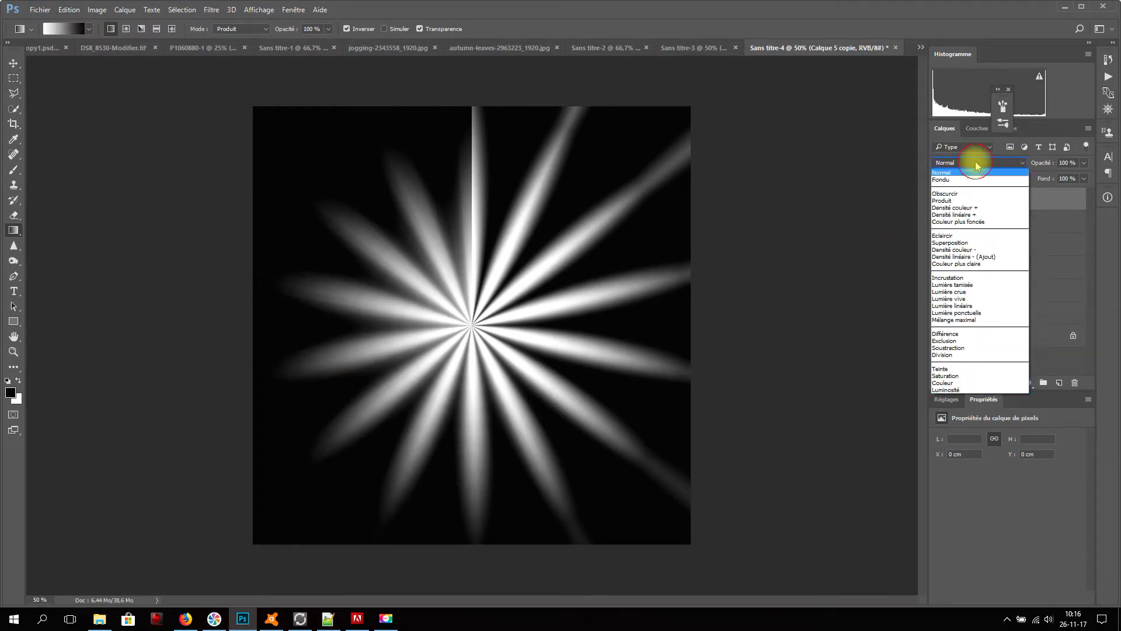
left_click(980, 278)
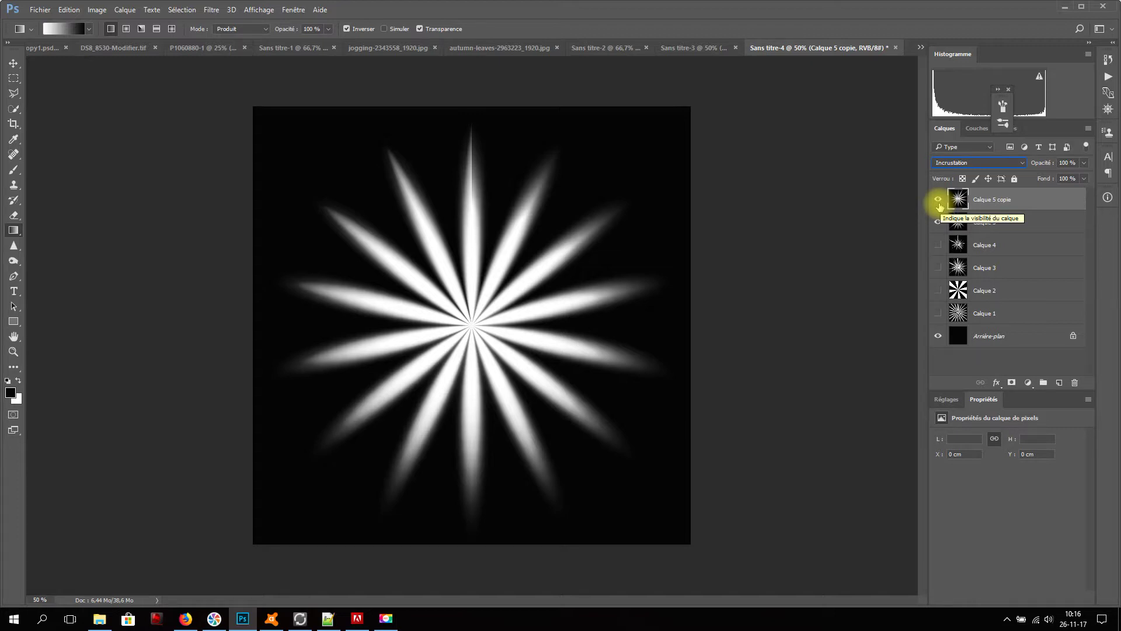
Stamp all visible layers into a new layer and place it directly beneath Calque 5.
left_click(1060, 384)
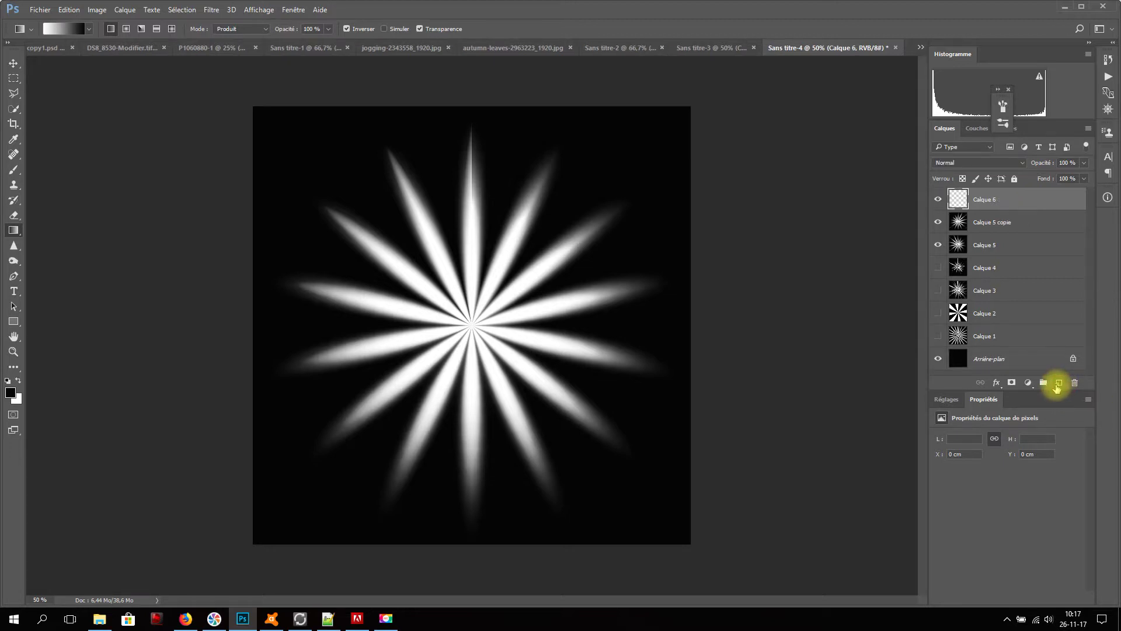
key("ctrl+alt+shift+e")
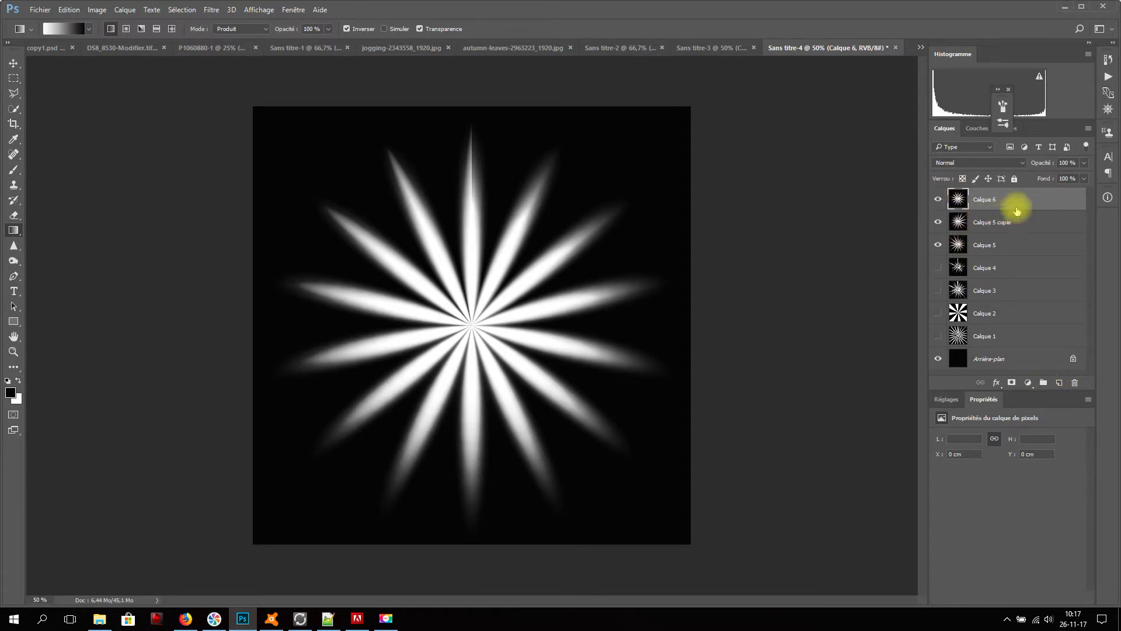
left_click_drag(1016, 207, 1029, 263)
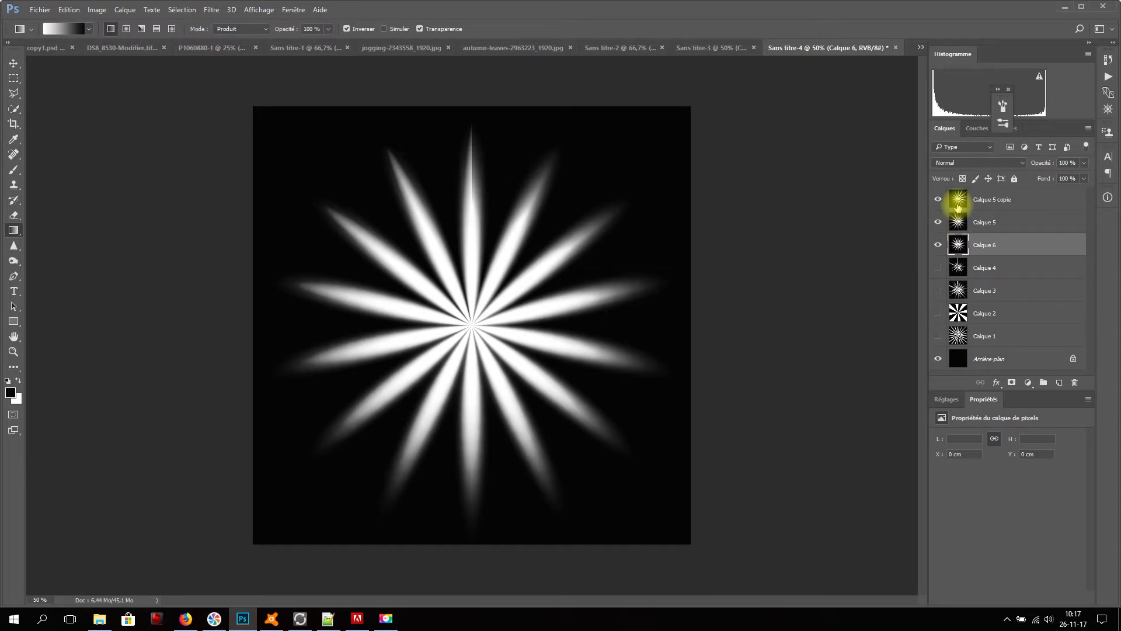
Delete the mirrored copy of Calque 5 and make a fresh duplicate of Calque 5.
left_click_drag(958, 206, 1074, 378)
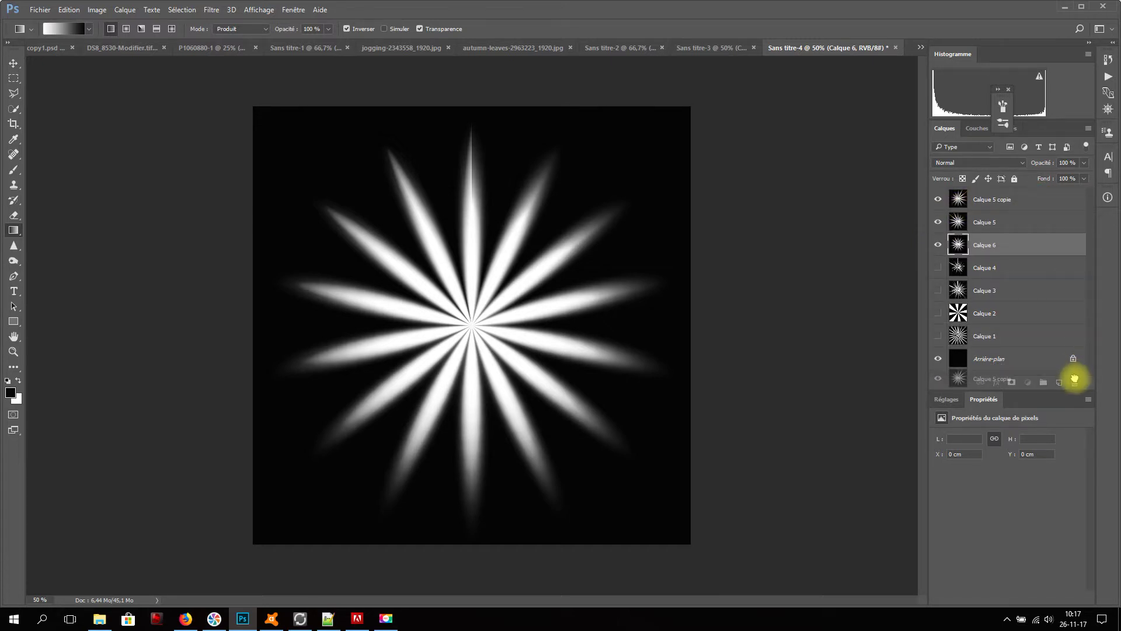
left_click_drag(1074, 378, 1074, 378)
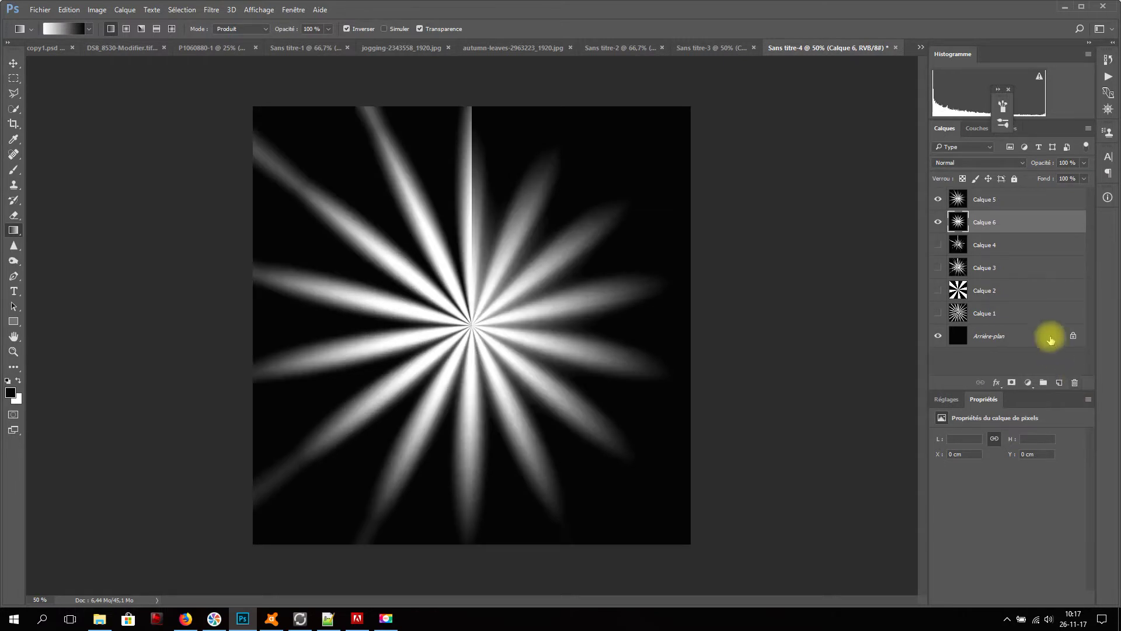
left_click(994, 199)
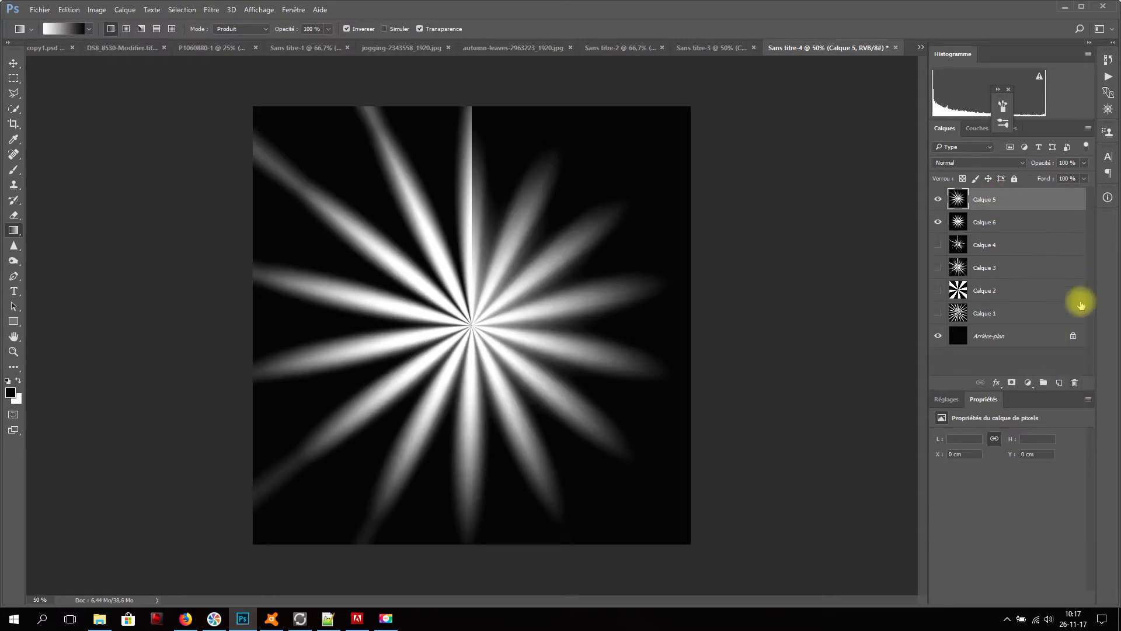
left_click_drag(1023, 203, 1059, 383)
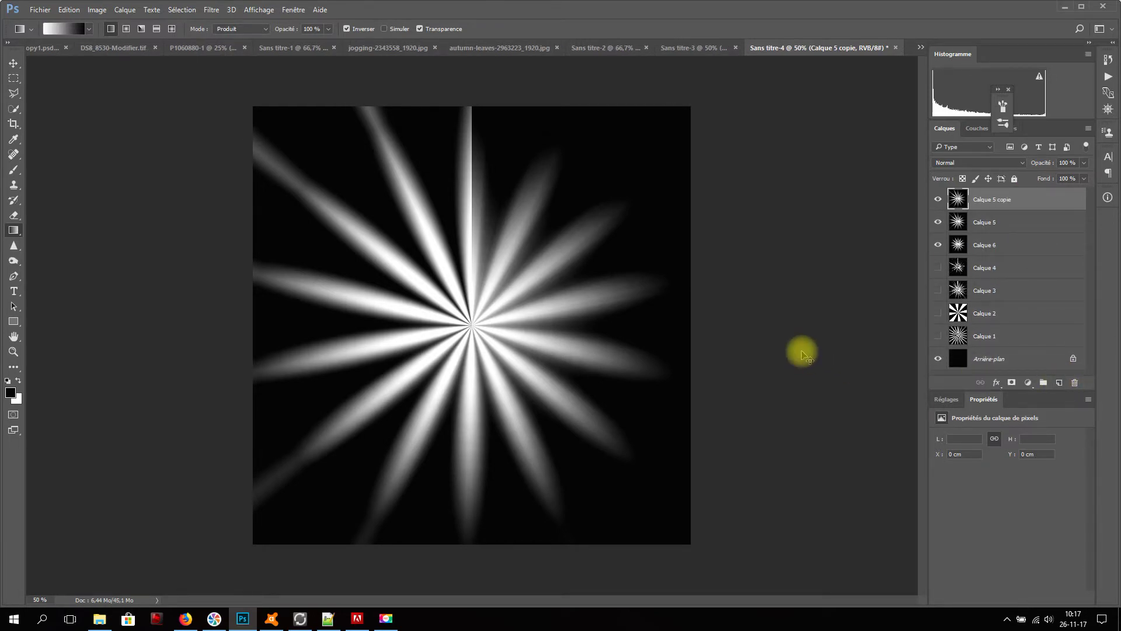
Rotate the duplicate of Calque 5 by 90° with a free transform.
key("ctrl+t")
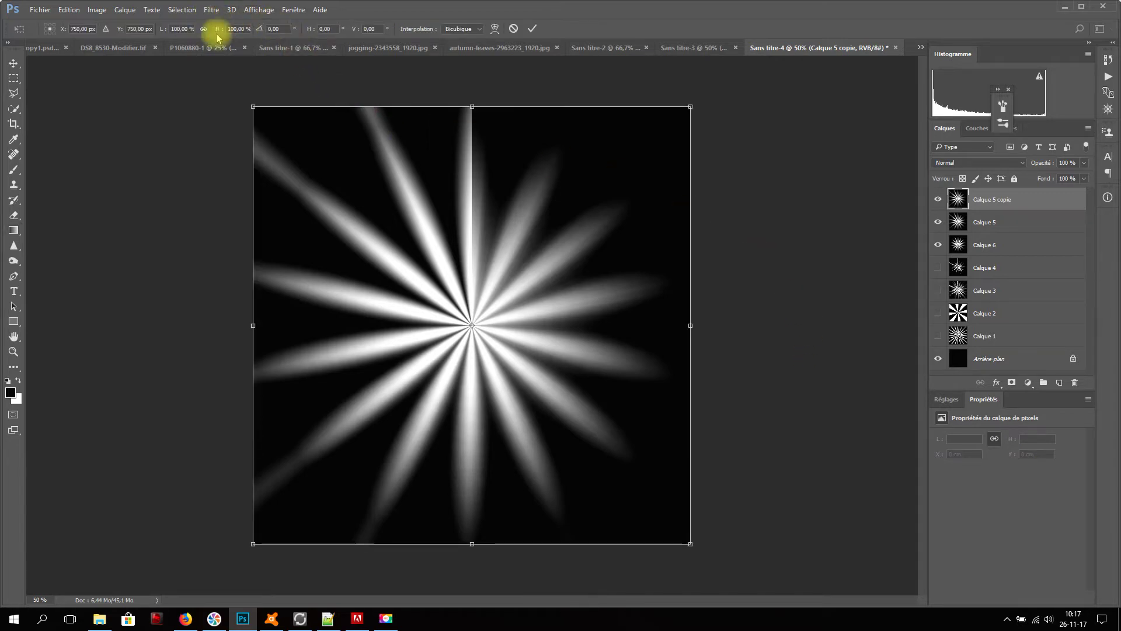
left_click(280, 29)
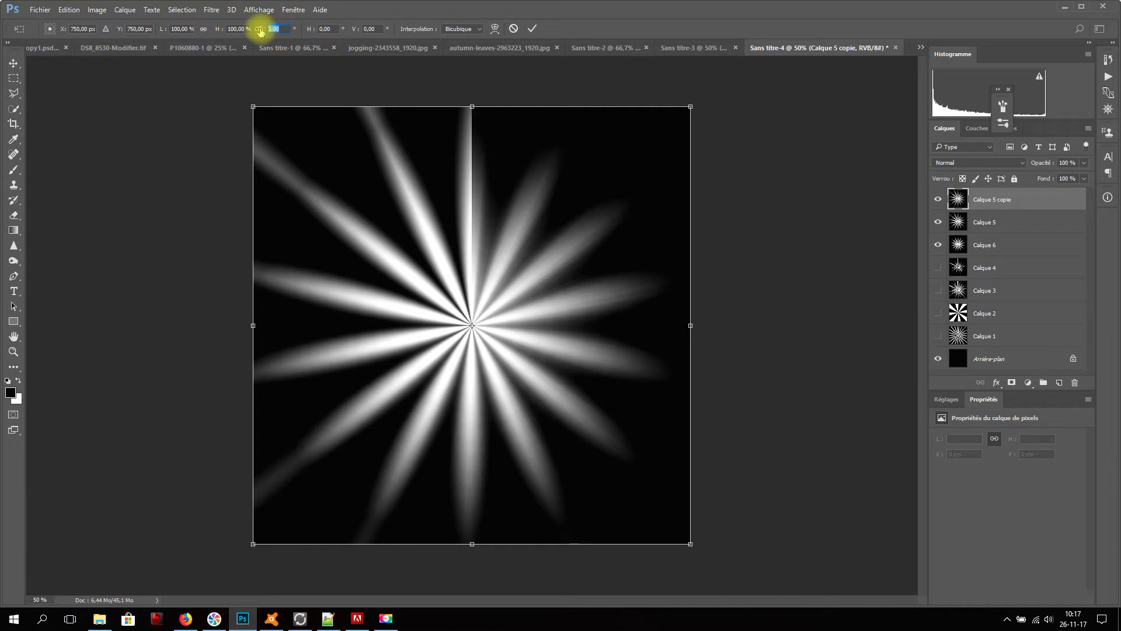
type("90")
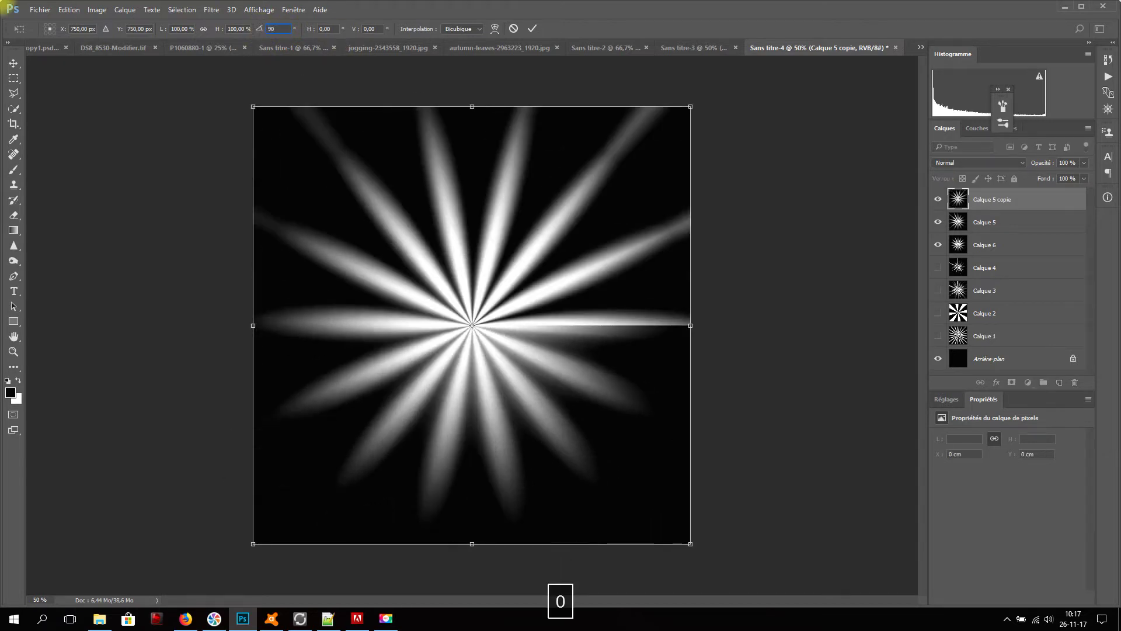
Try the Incrustation and Produit blend modes on the rotated copy of Calque 5.
left_click(1000, 162)
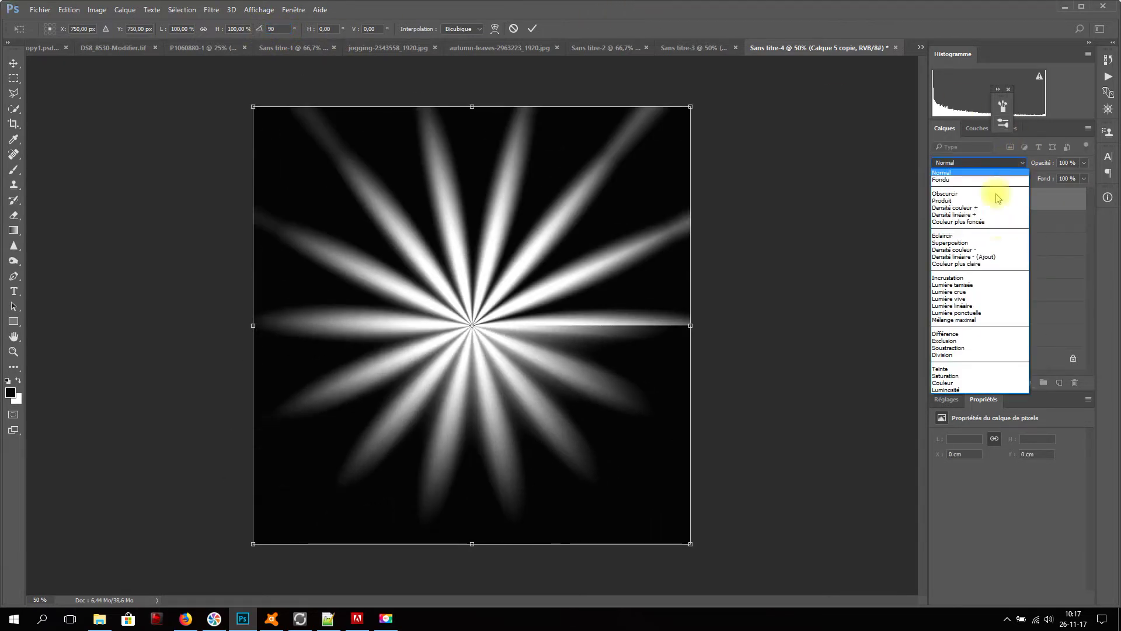
left_click(1000, 278)
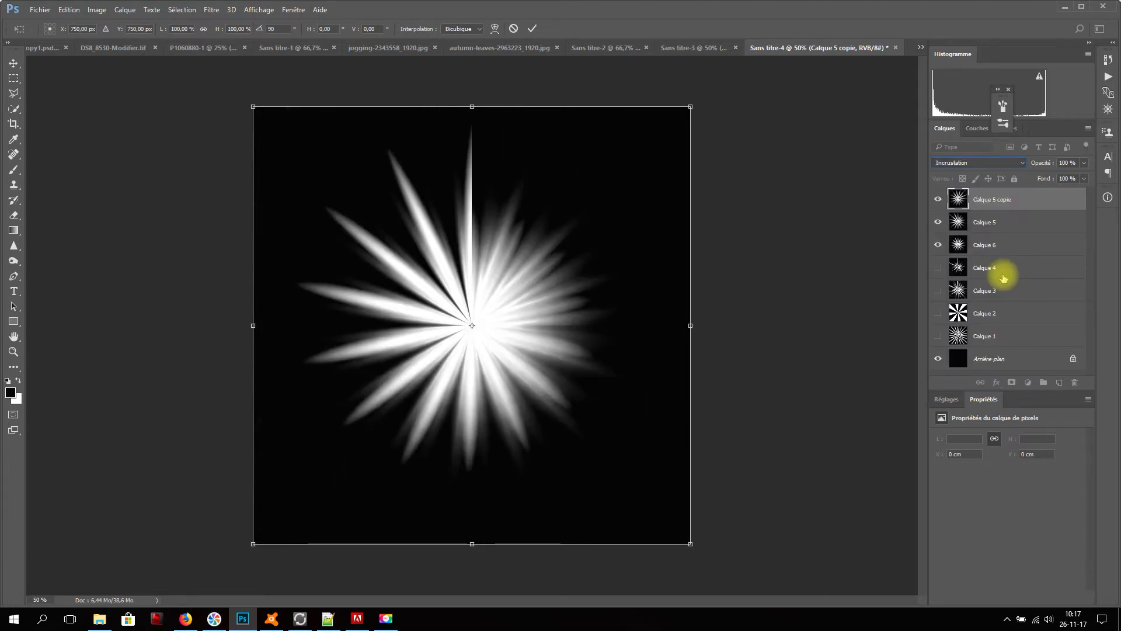
left_click(987, 160)
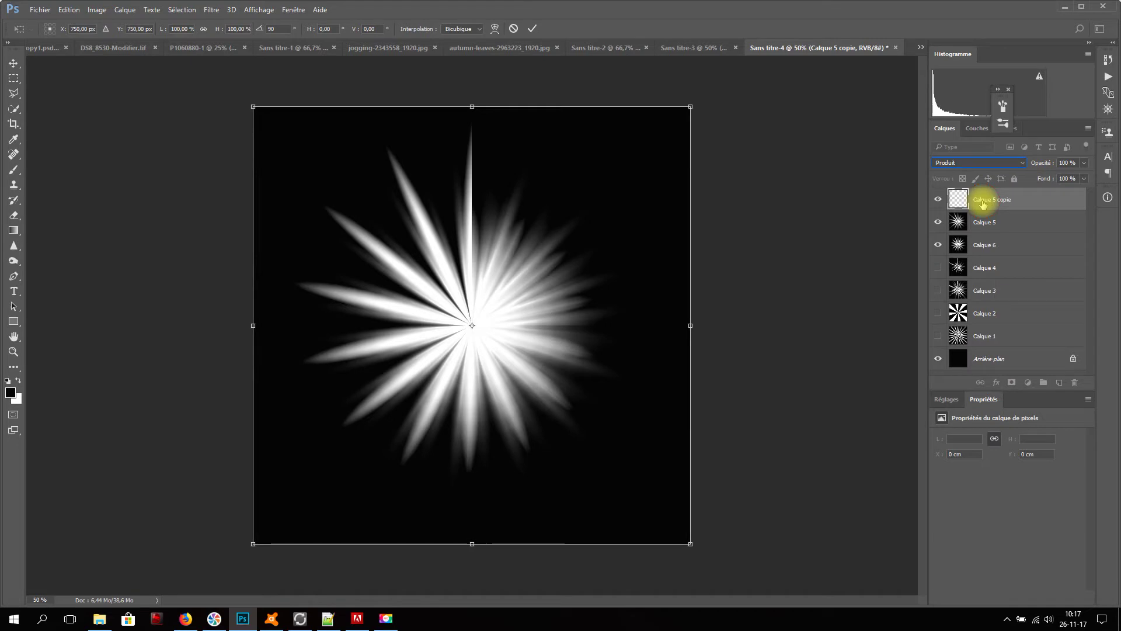
left_click(986, 201)
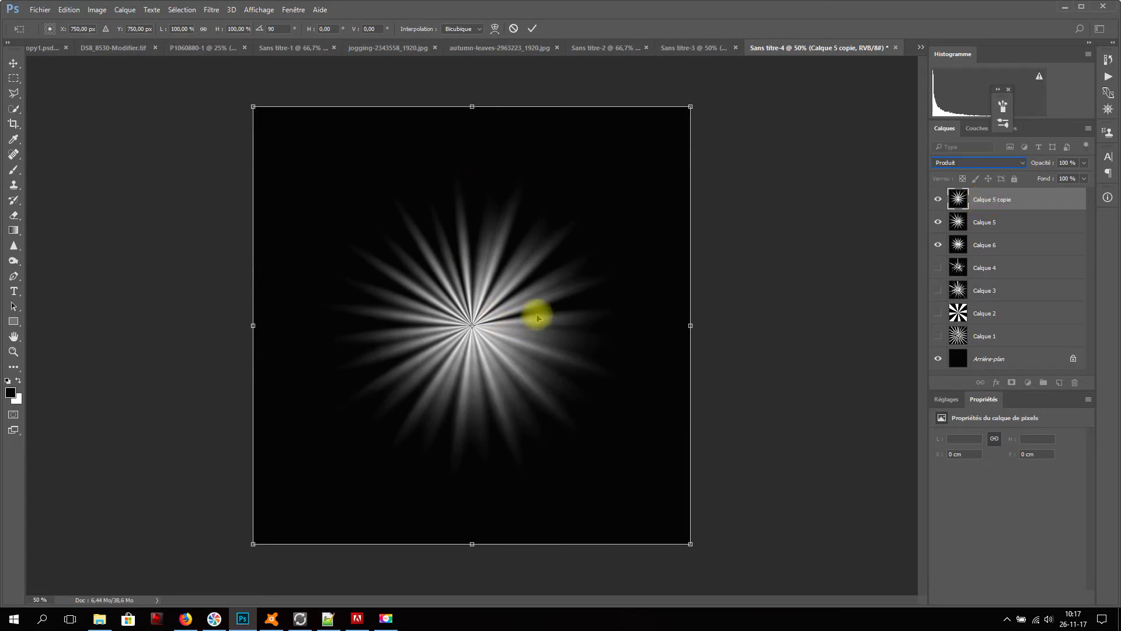
left_click(1031, 228, "shift")
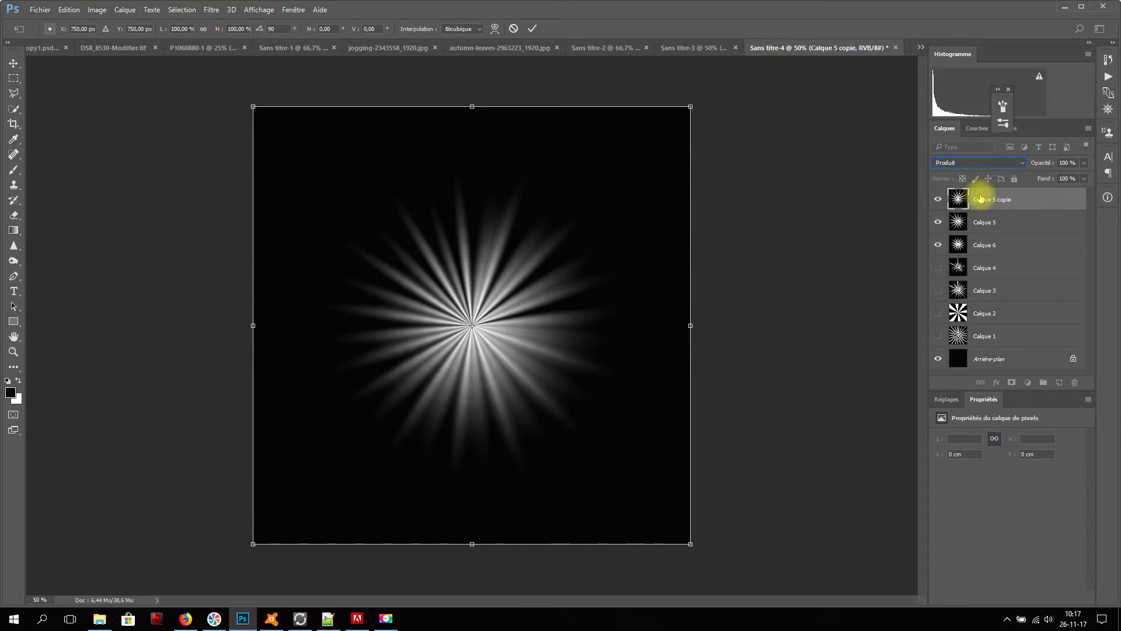
Try the Superposition, Densité couleur - and Luminosité blend modes on the rotated copy of Calque 5.
left_click(971, 166)
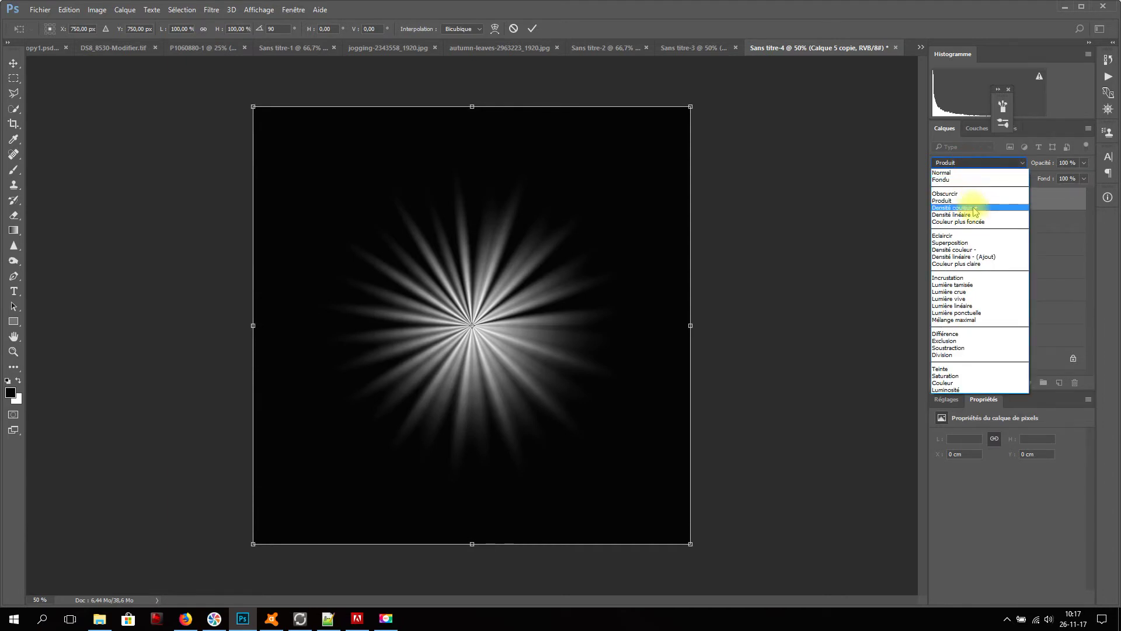
left_click(976, 242)
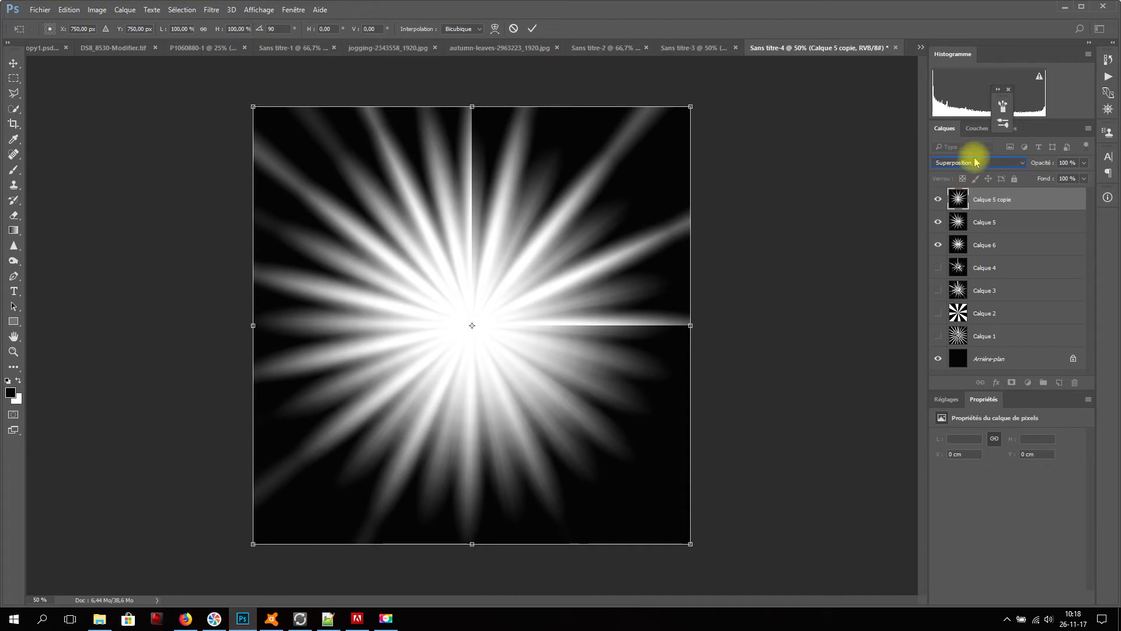
left_click(971, 164)
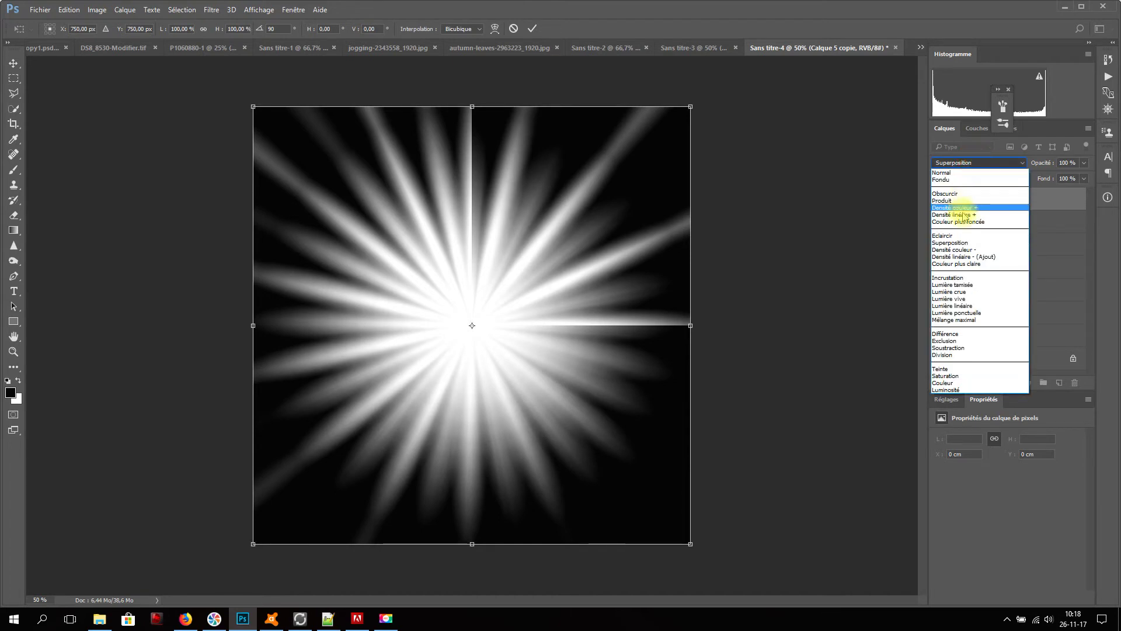
left_click(963, 249)
left_click(971, 164)
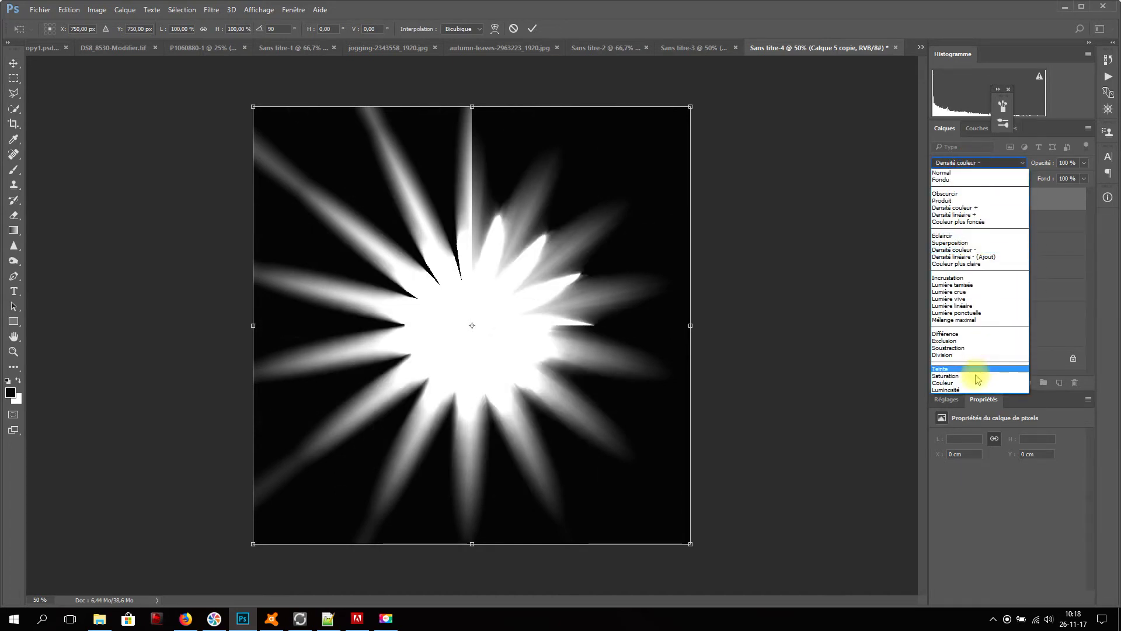
left_click(974, 377)
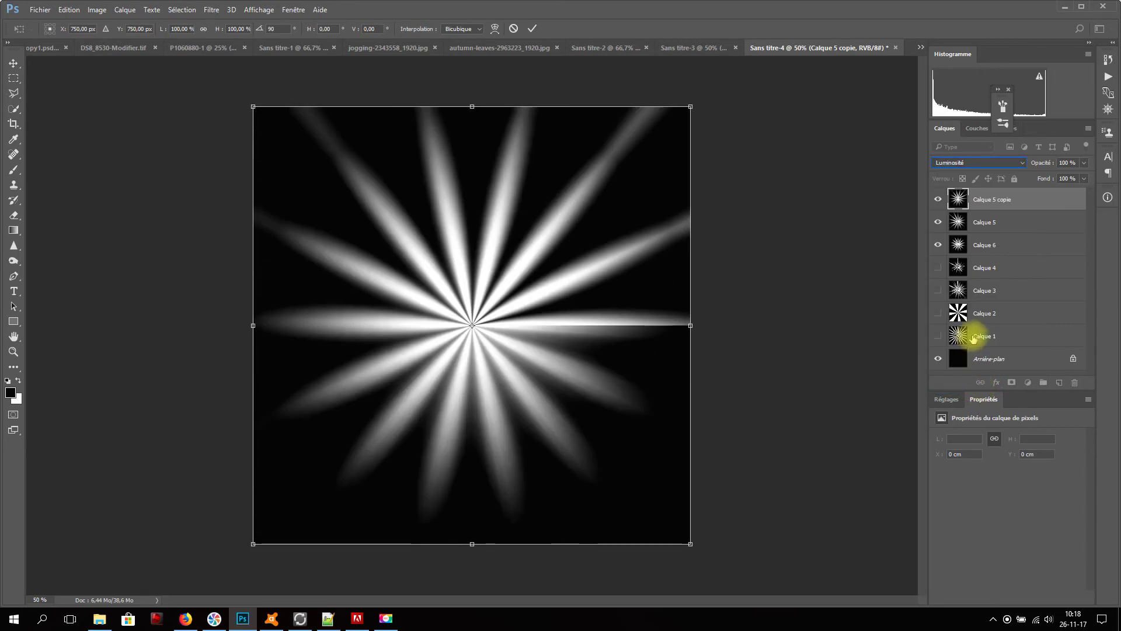
Set the blend mode of the rotated Calque 5 copy to Produit and commit its transform.
left_click(983, 163)
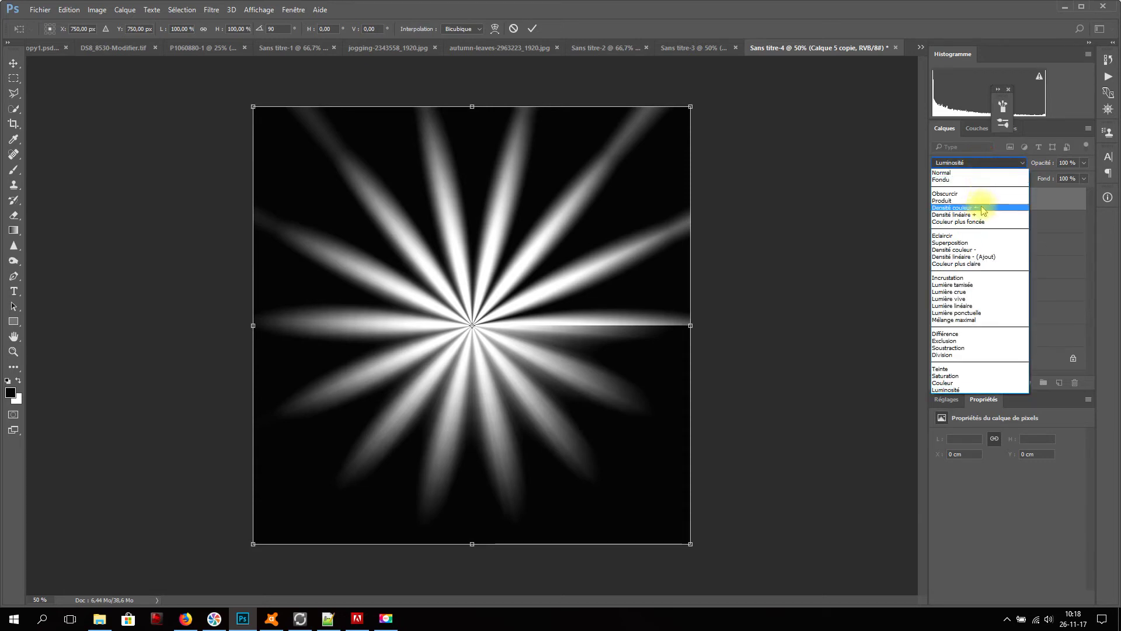
left_click(984, 201)
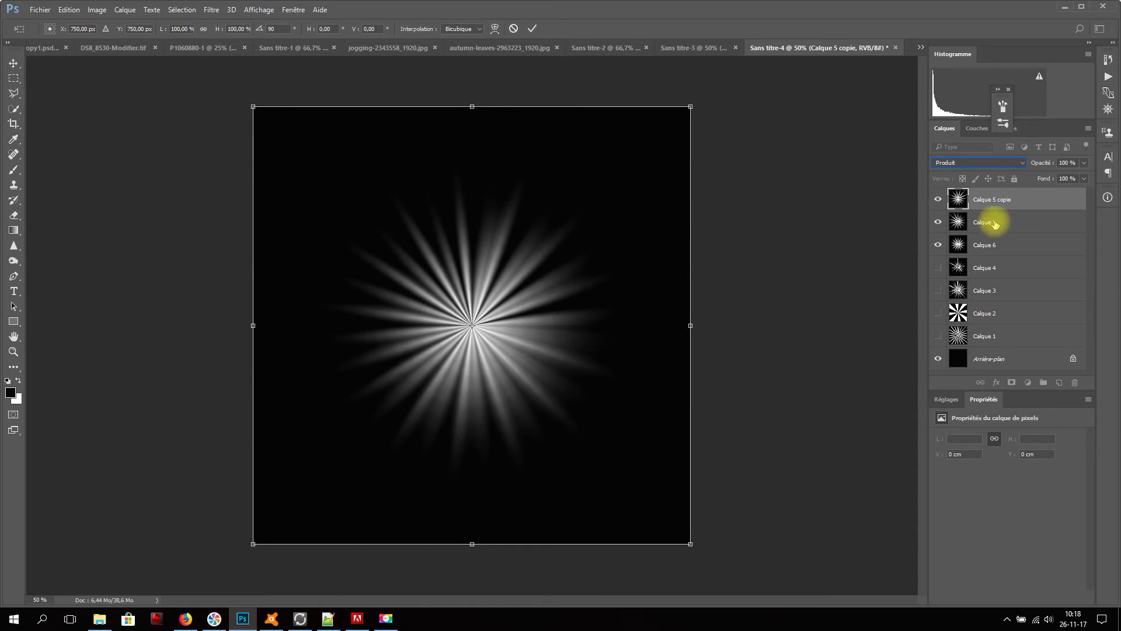
left_click(532, 28)
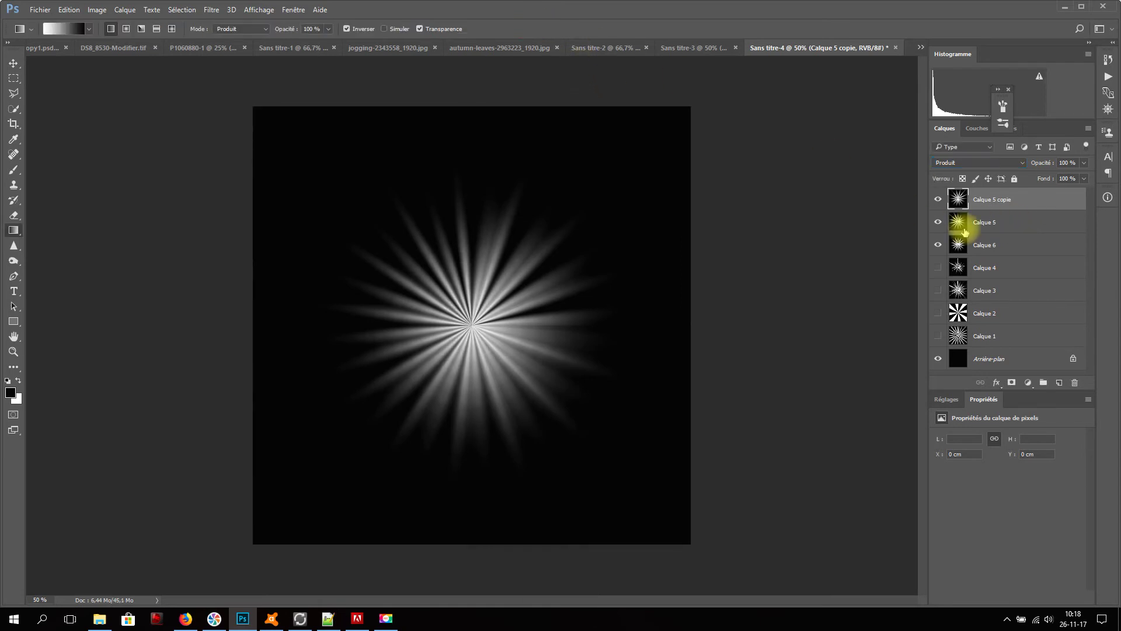
Merge Calque 5 and its rotated copy into a single layer.
left_click(1000, 224, "shift")
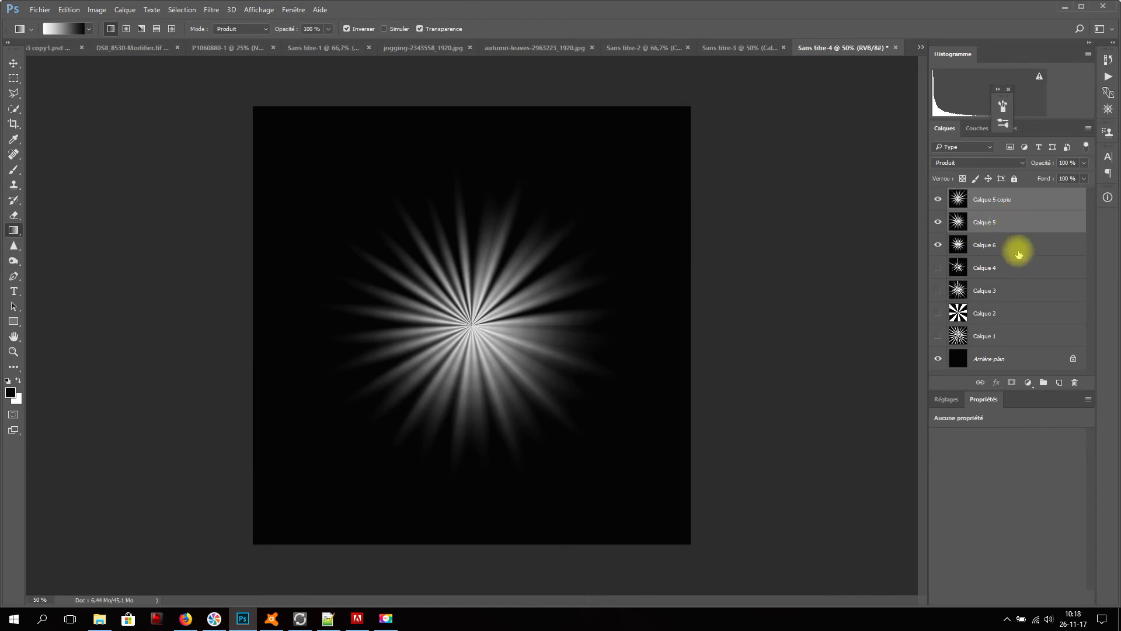
right_click(1019, 222)
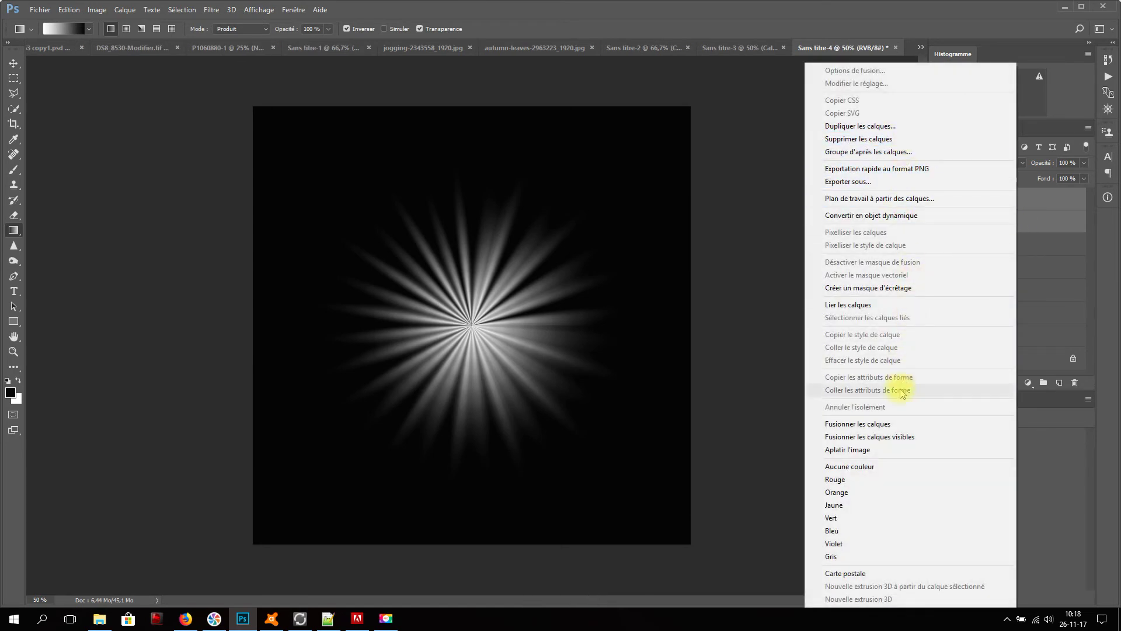
left_click(908, 428)
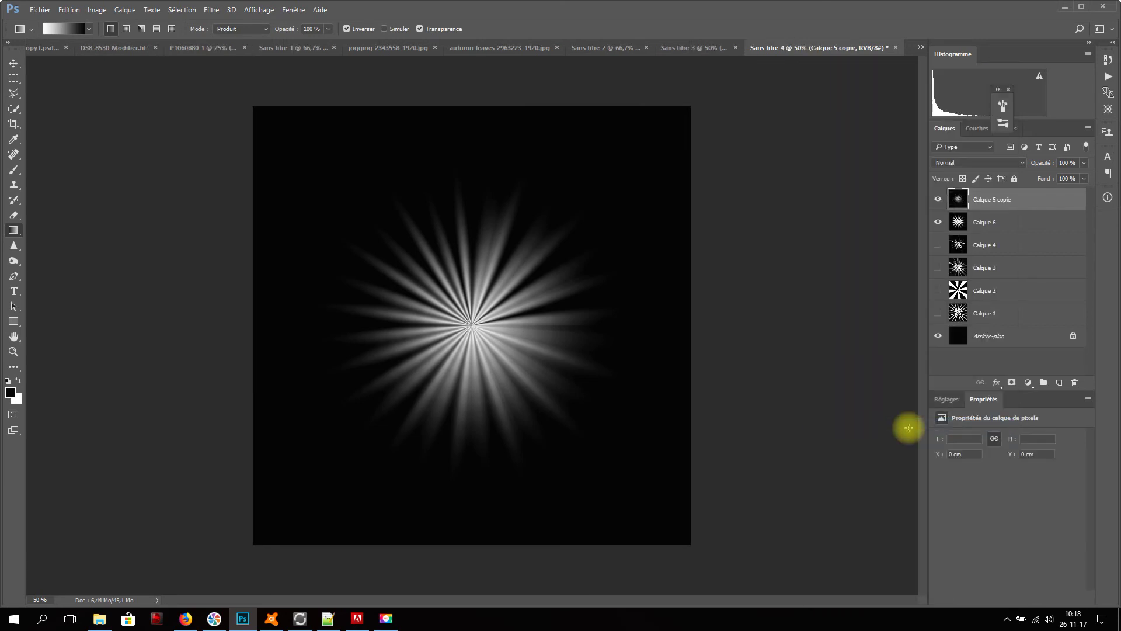
Compare the merged starburst layer with Calque 6 by toggling the visibility of both layers.
left_click(938, 222)
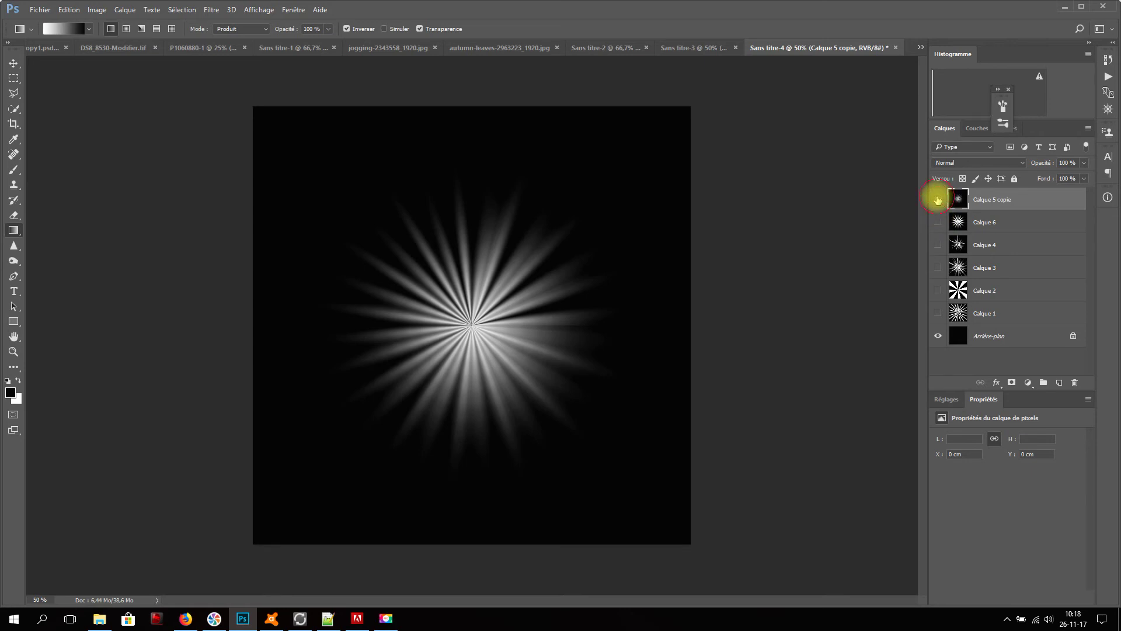
left_click(937, 199)
left_click(937, 222)
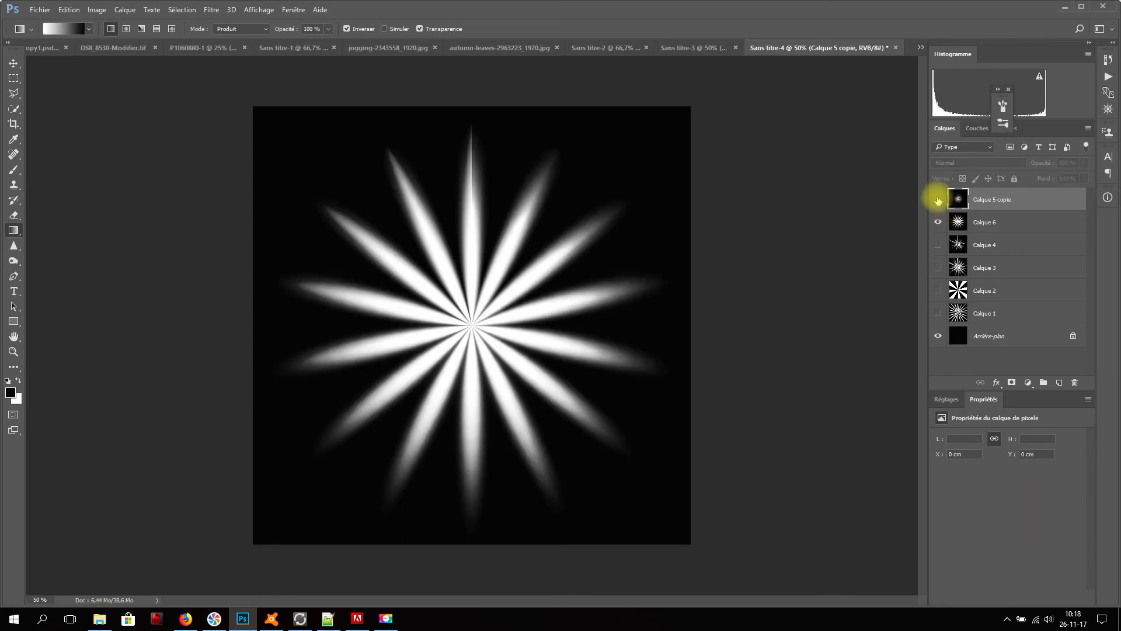
left_click(938, 200)
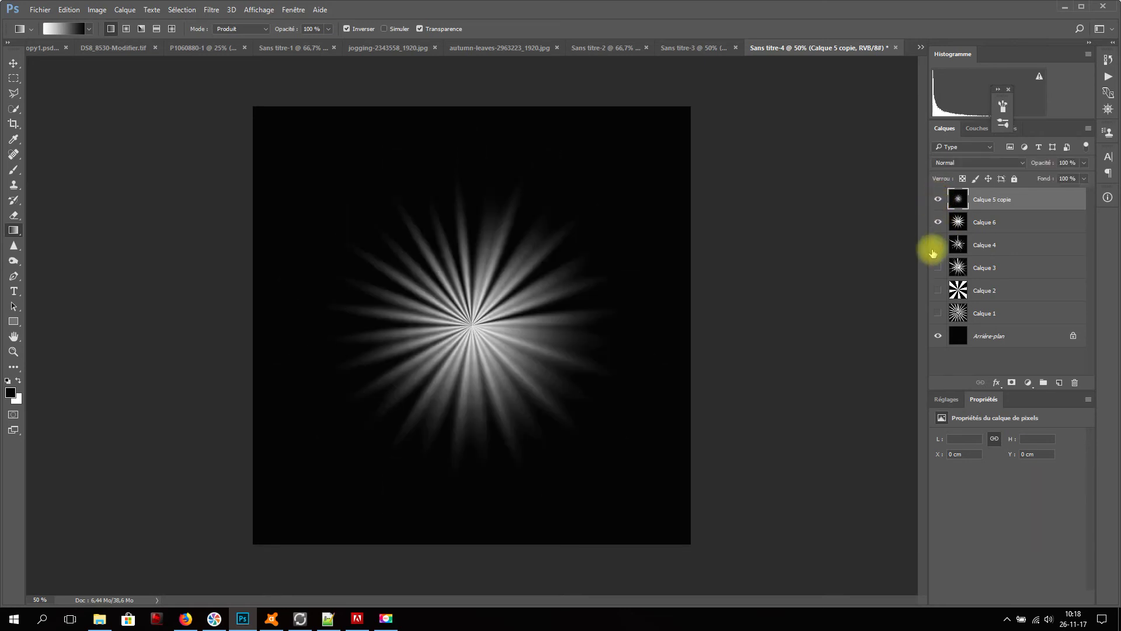
left_click(938, 199)
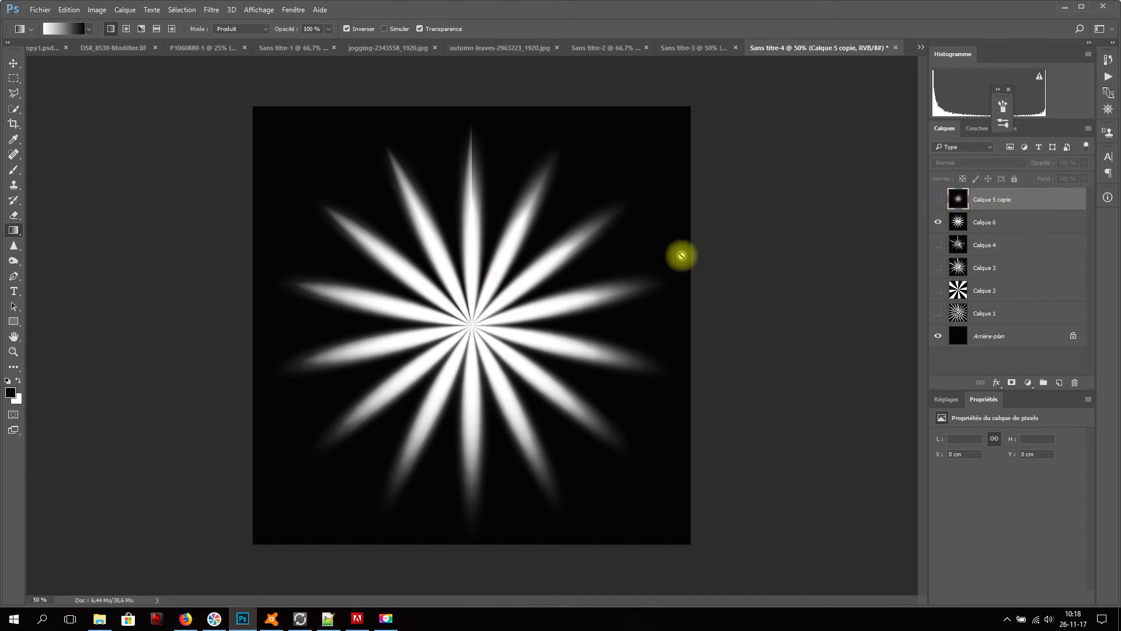
left_click(938, 199)
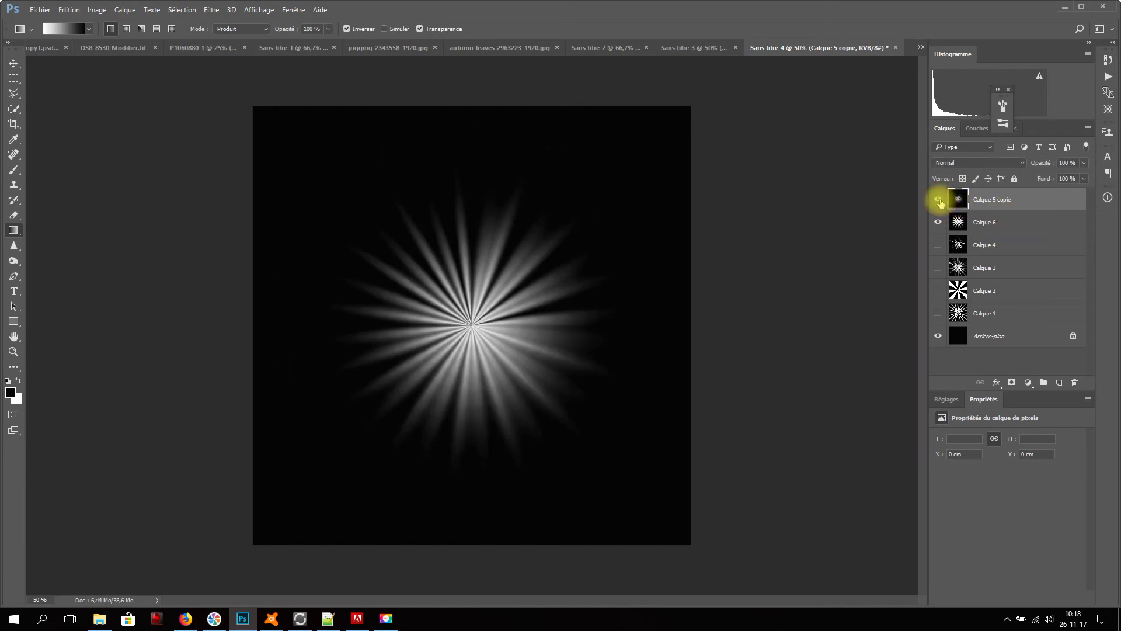